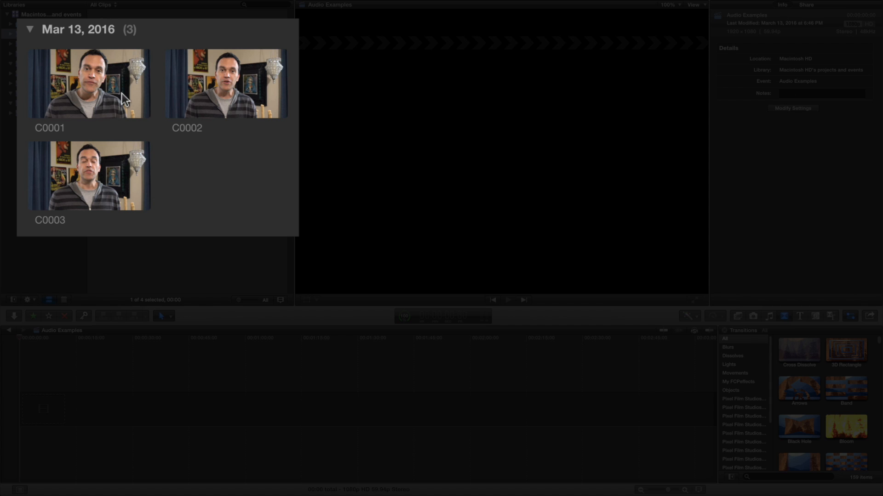
Add clips C0001, C0002 and C0003 from the event browser together to the empty Audio Examples timeline.
click(122, 93)
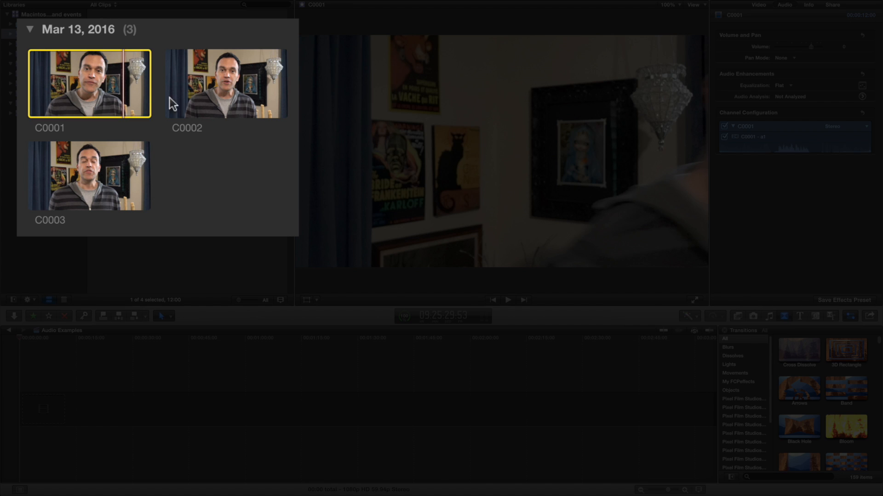
super+click(224, 103)
super+click(123, 168)
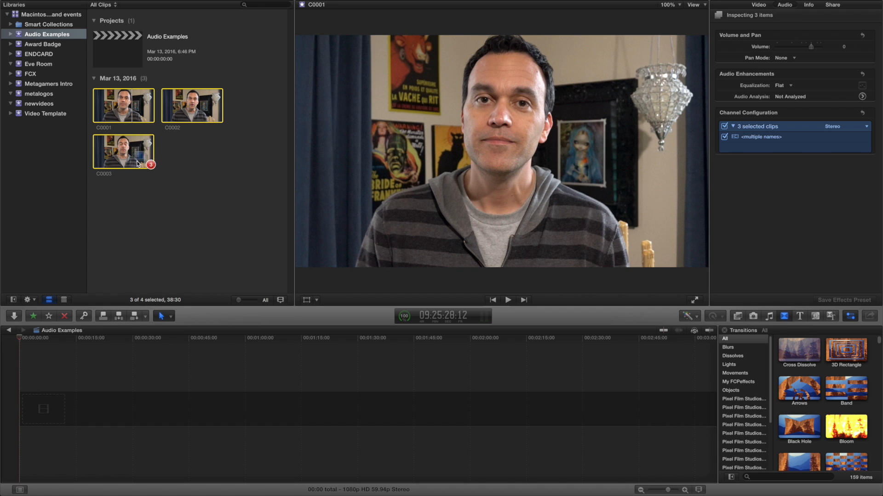
drag(132, 109, 86, 399)
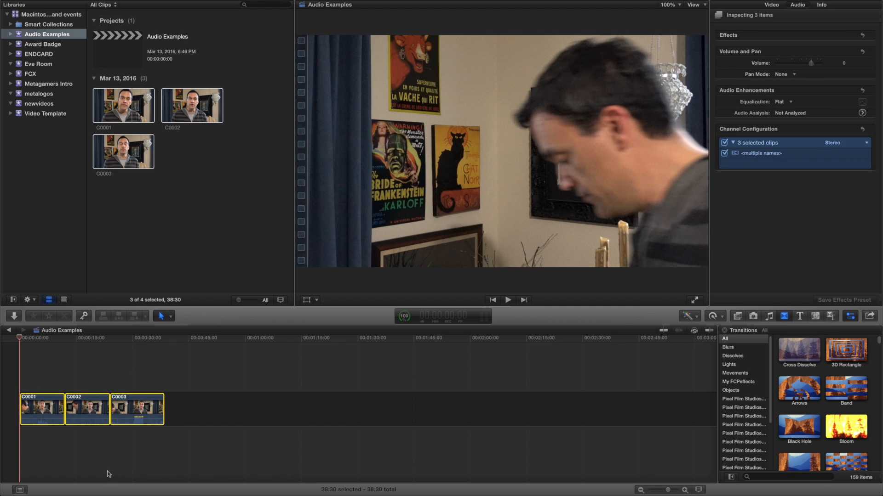
Play back the spoken section of clip C0001 in the timeline to judge its audio level.
click(40, 440)
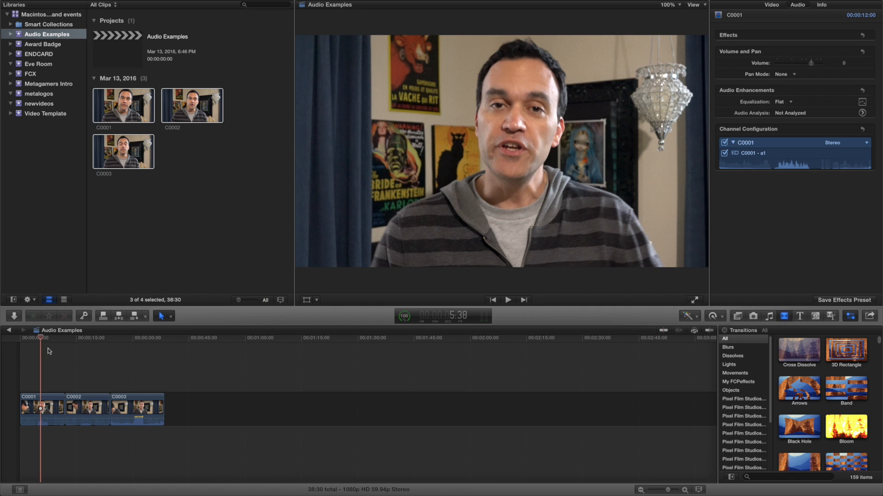
drag(40, 339, 37, 339)
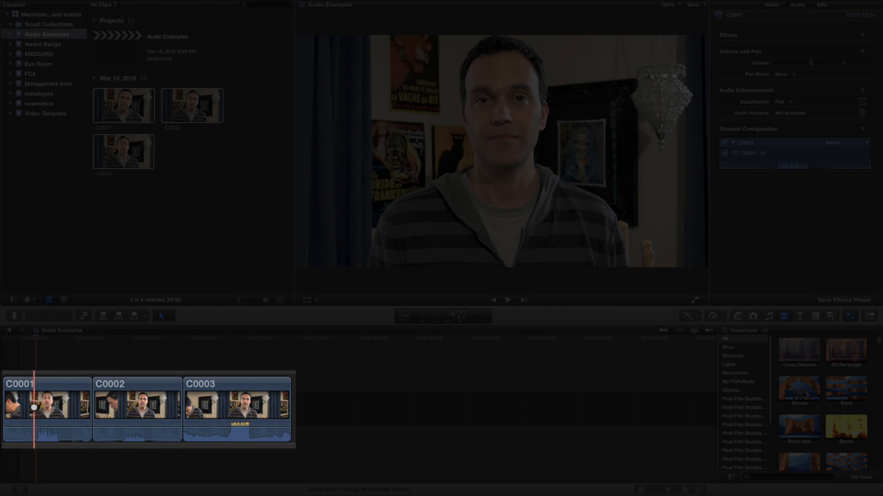
mouse_move(63, 427)
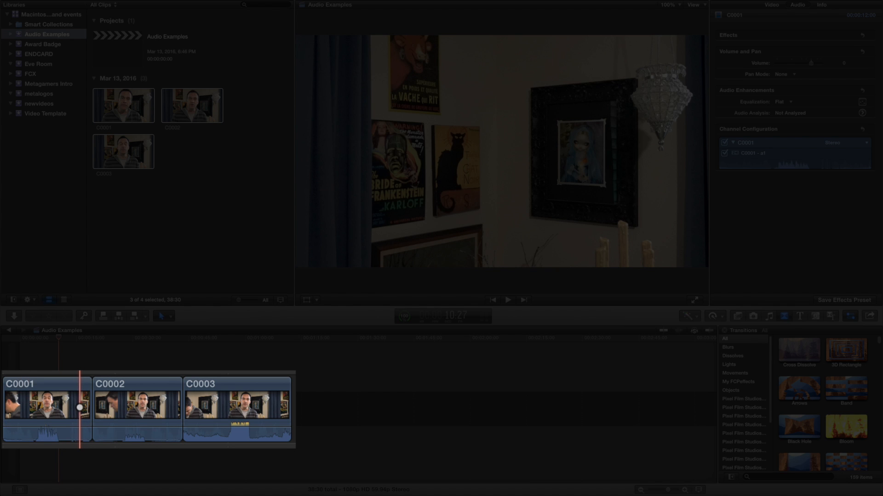
click(33, 338)
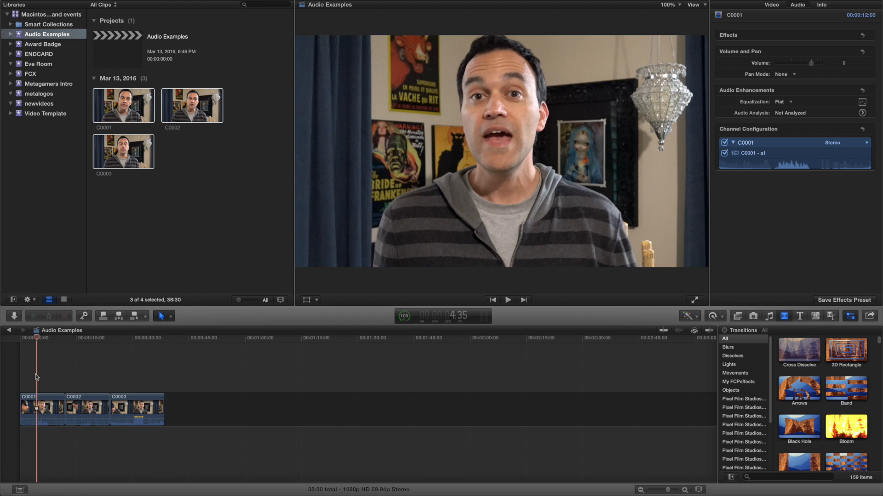
key(space)
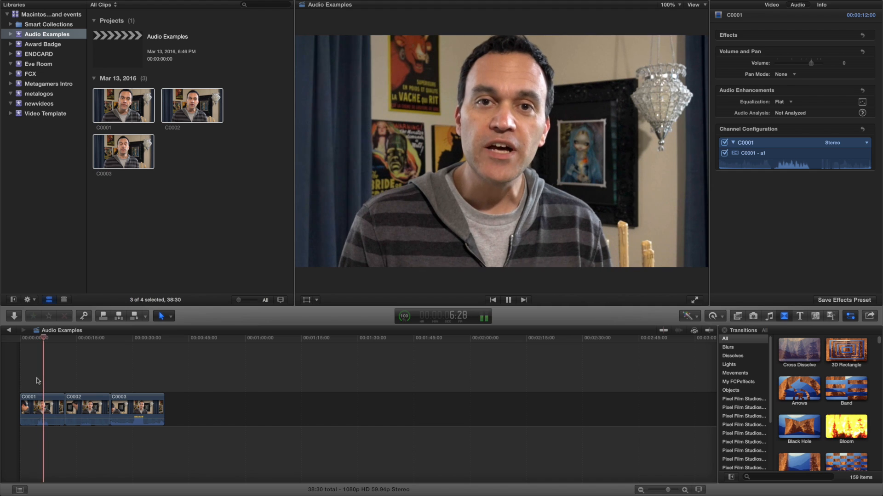
key(space)
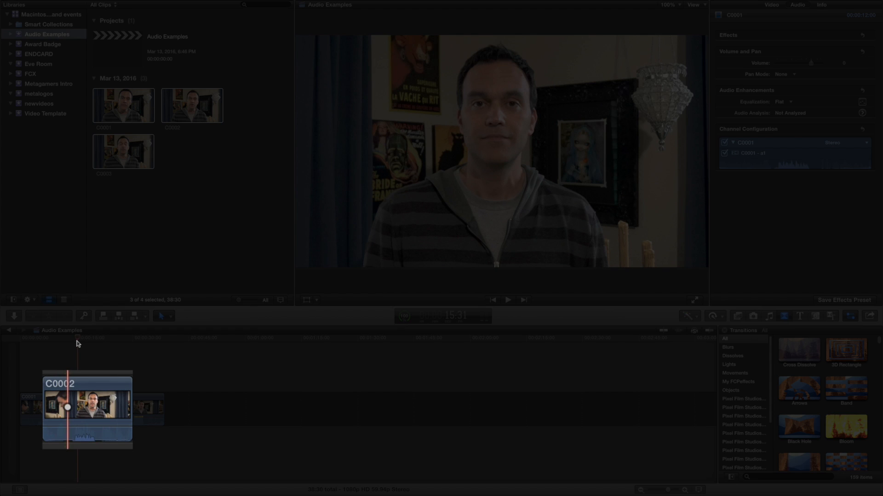
Play back the spoken section of clip C0002 to judge its audio level.
mouse_move(104, 424)
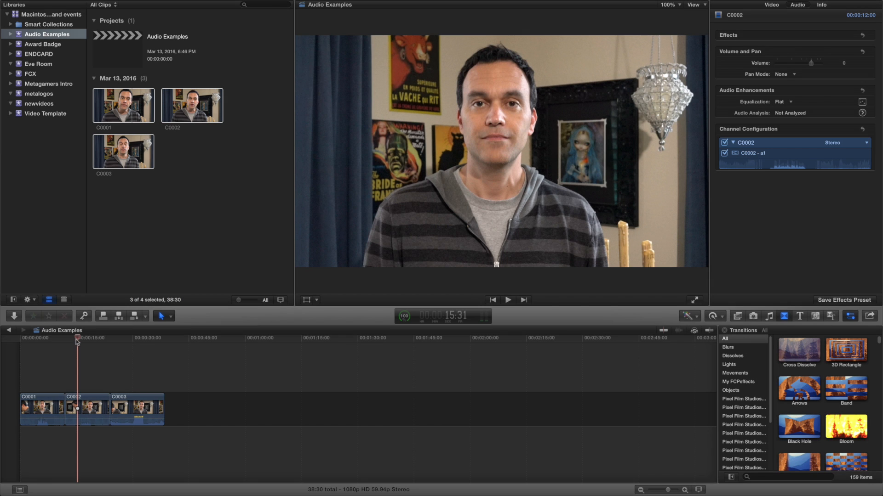
drag(76, 339, 79, 340)
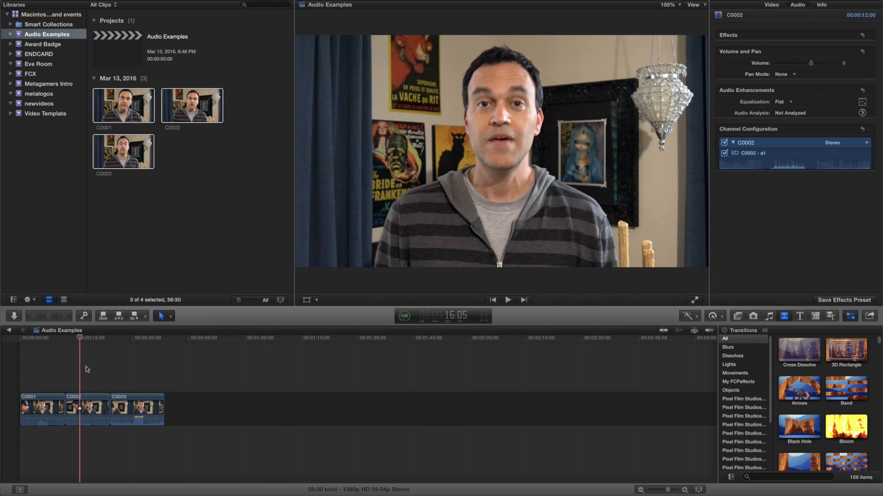
key(space)
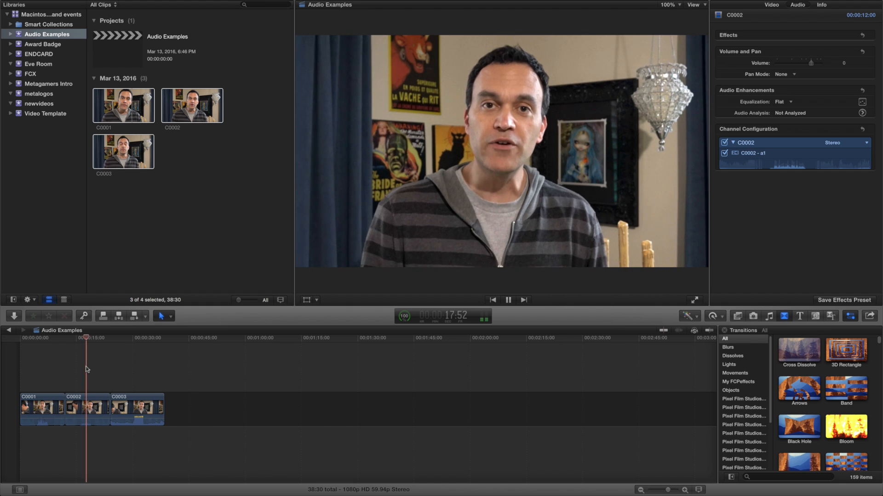
key(space)
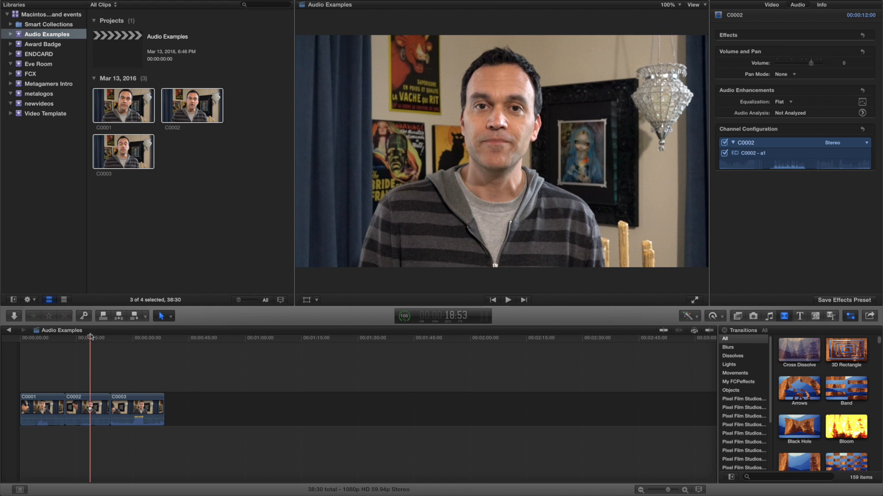
Raise clip C0002's volume to 12 dB and play its spoken section again.
drag(90, 339, 79, 342)
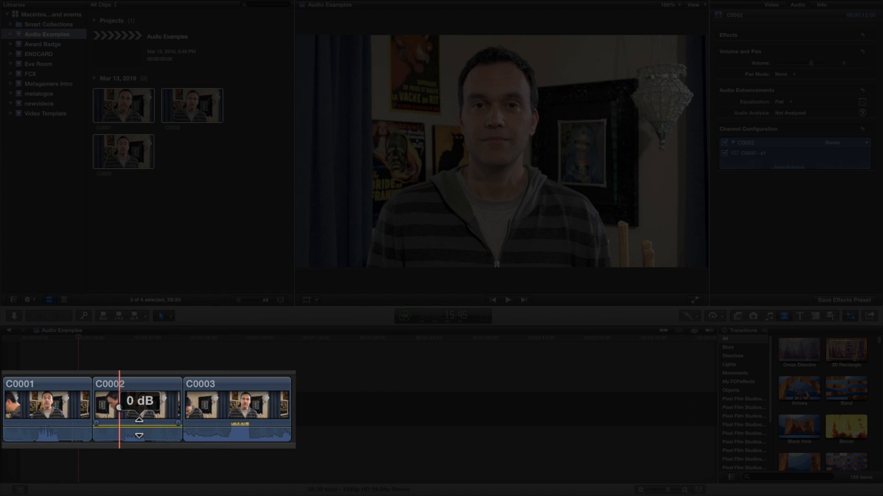
drag(139, 427, 139, 421)
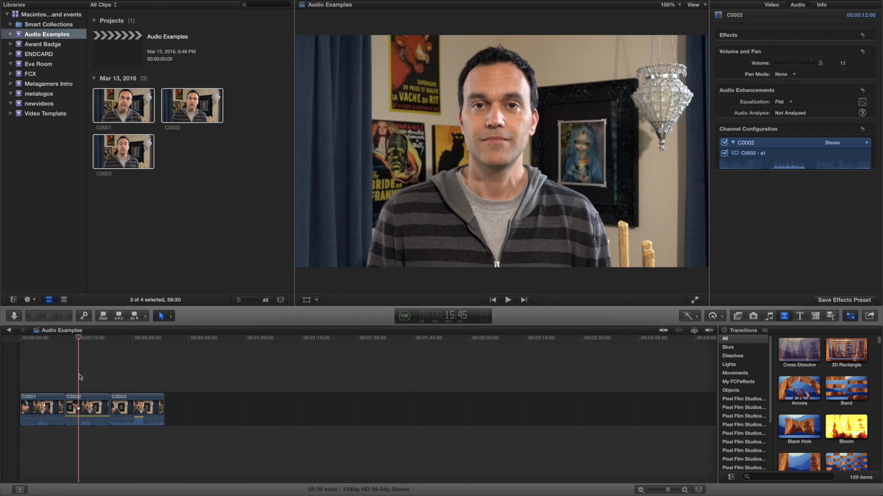
key(space)
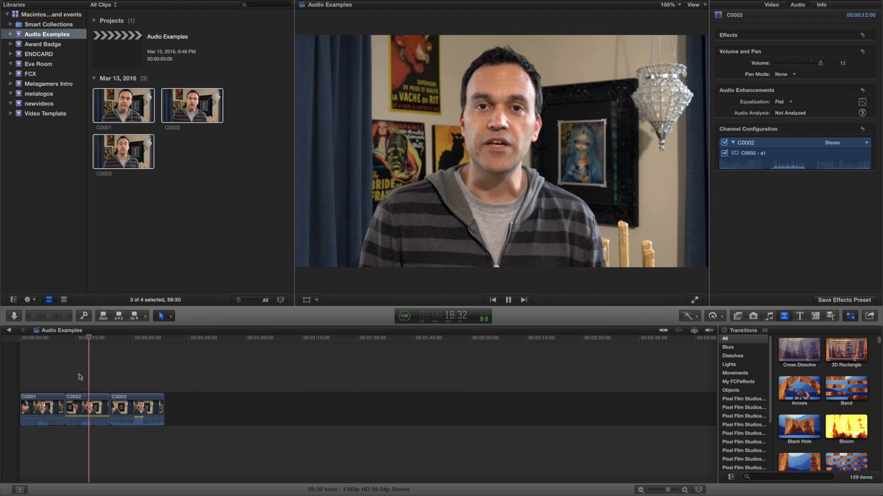
key(space)
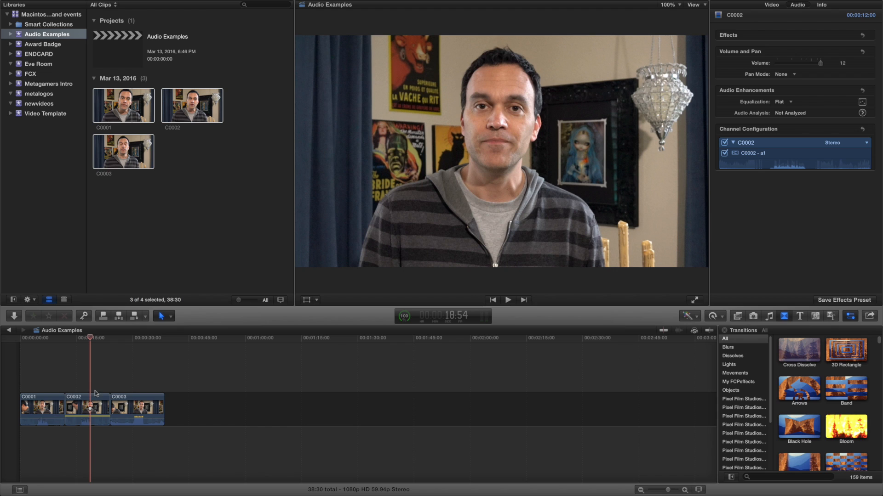
Select clip C0002 in the timeline and open its volume value for editing.
click(89, 414)
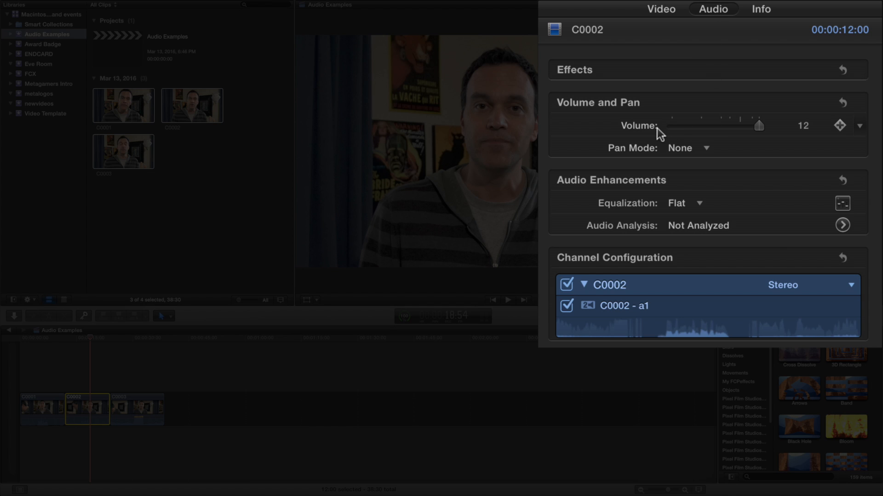
click(803, 129)
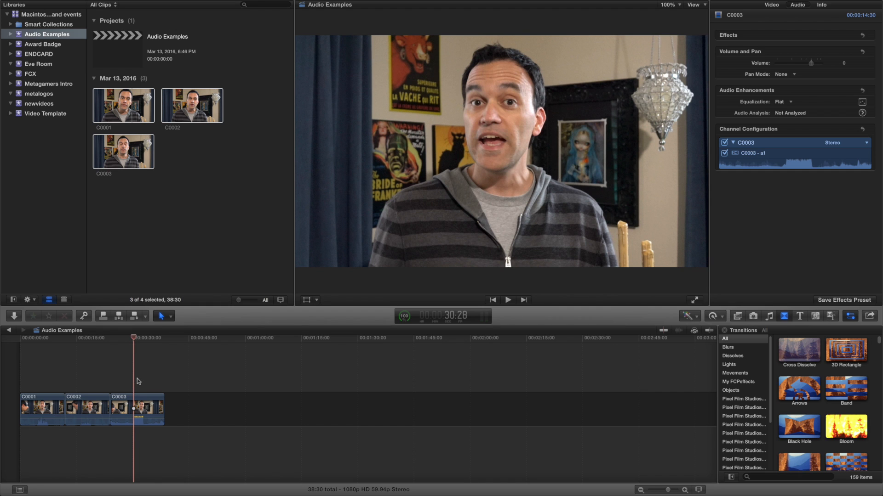
Play back the spoken section of clip C0003 and return the playhead to before the speech.
key(space)
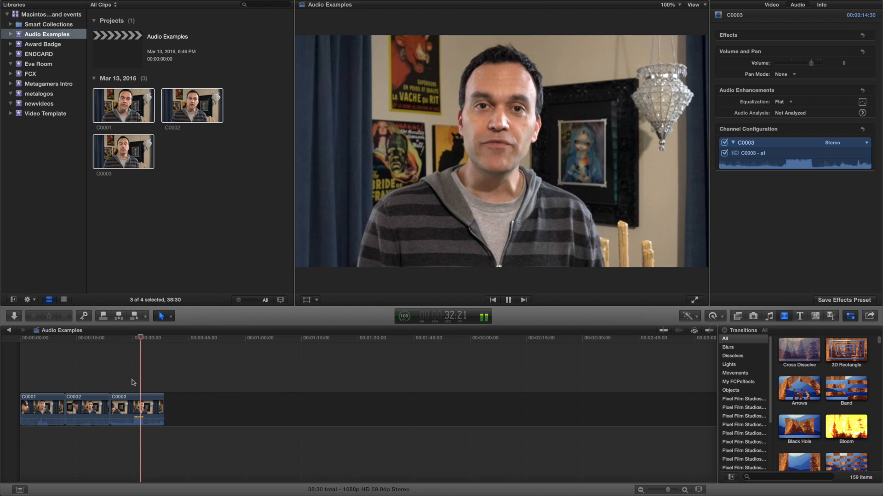
key(space)
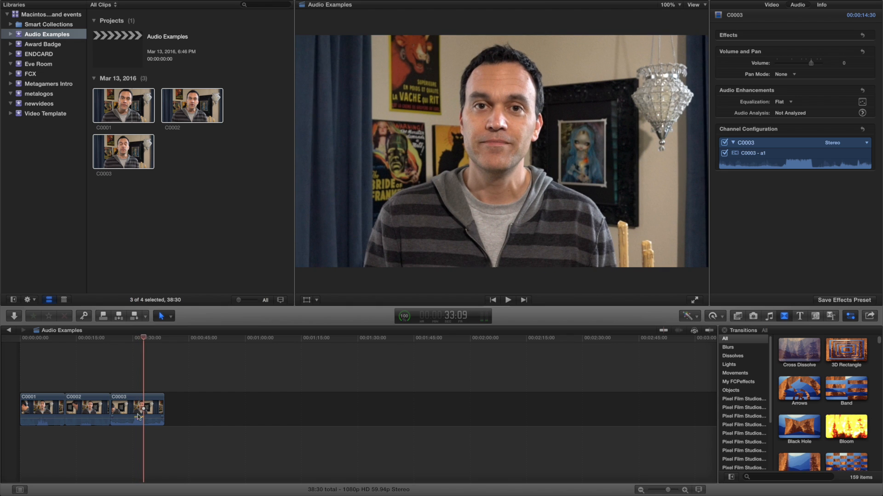
click(132, 385)
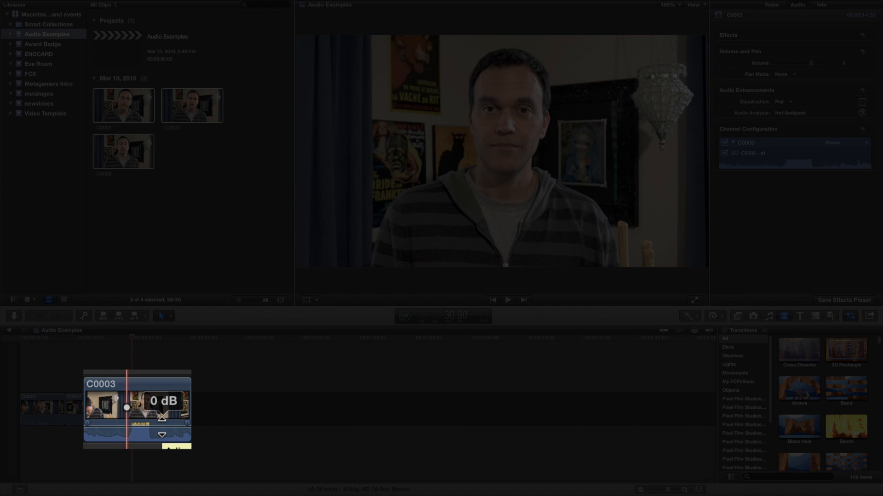
Lower clip C0003's volume to -9 dB and play its spoken section again.
drag(161, 427, 162, 431)
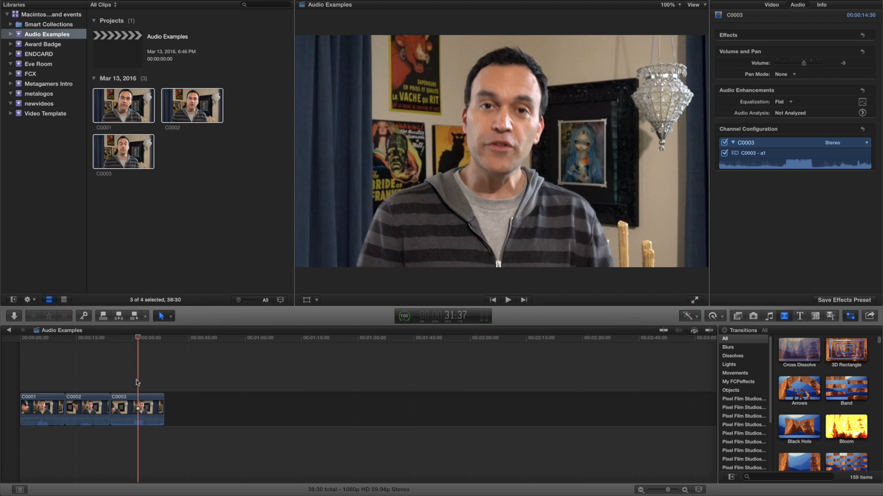
click(122, 379)
click(129, 386)
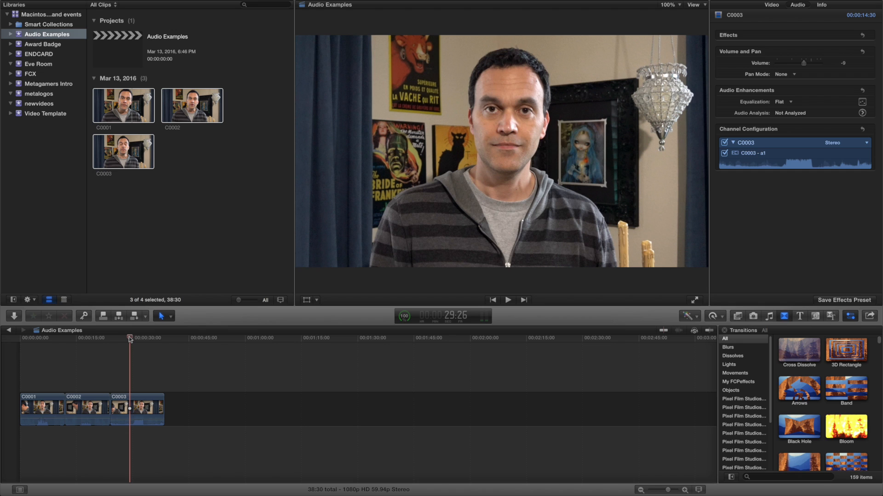
drag(129, 339, 130, 339)
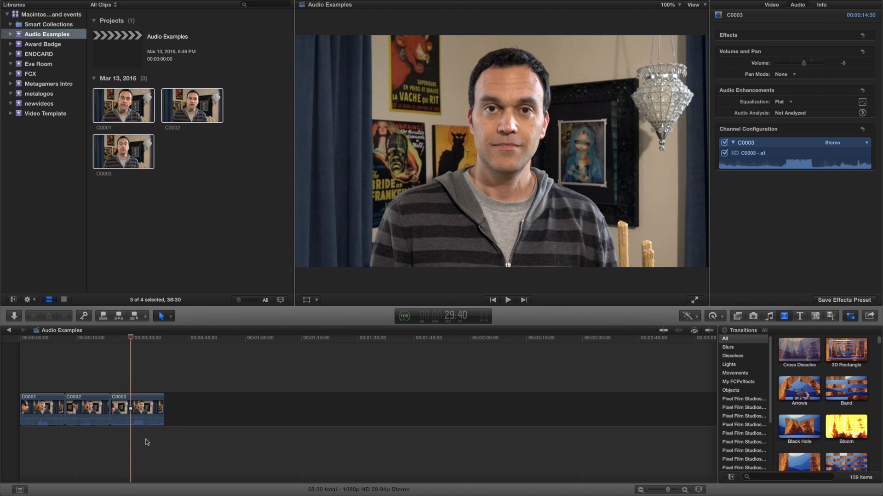
drag(144, 419, 143, 419)
key(space)
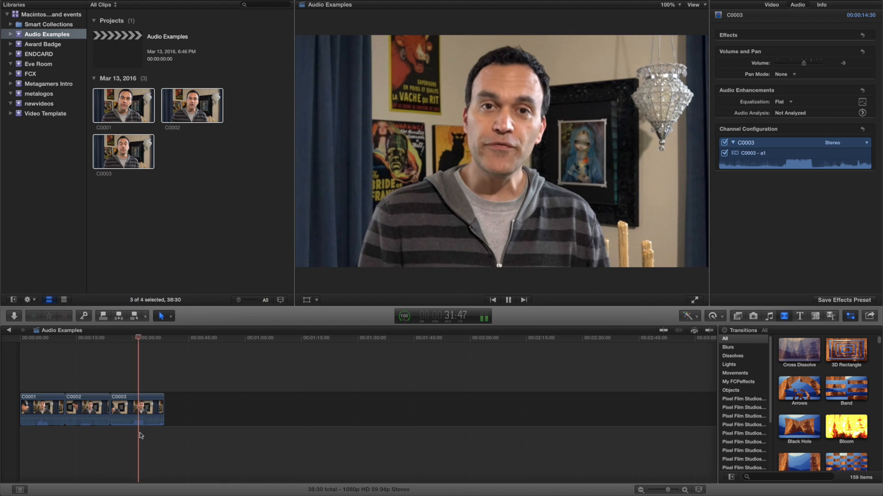
key(space)
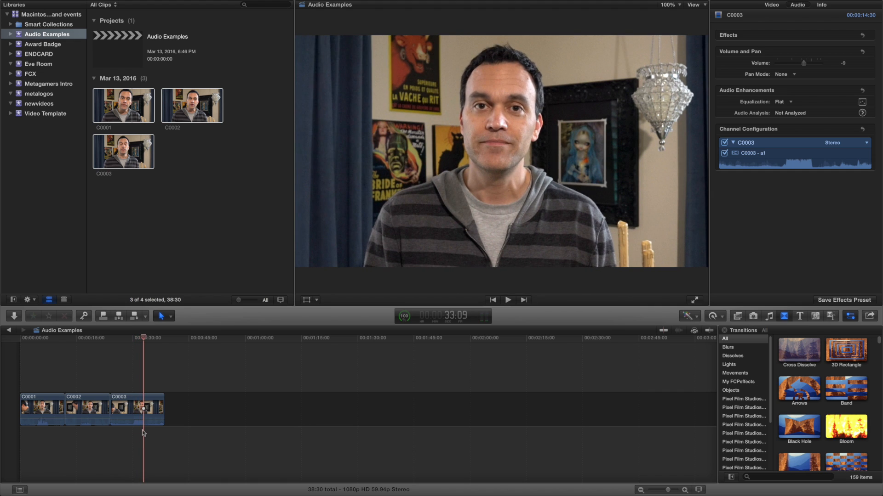
Reset clip C0003's volume to 0 dB.
mouse_move(141, 420)
click(133, 387)
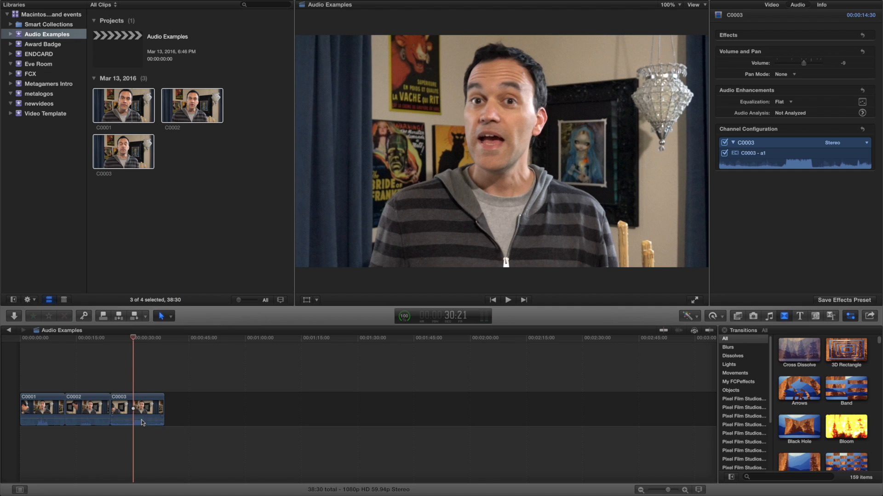
mouse_move(143, 419)
mouse_move(96, 417)
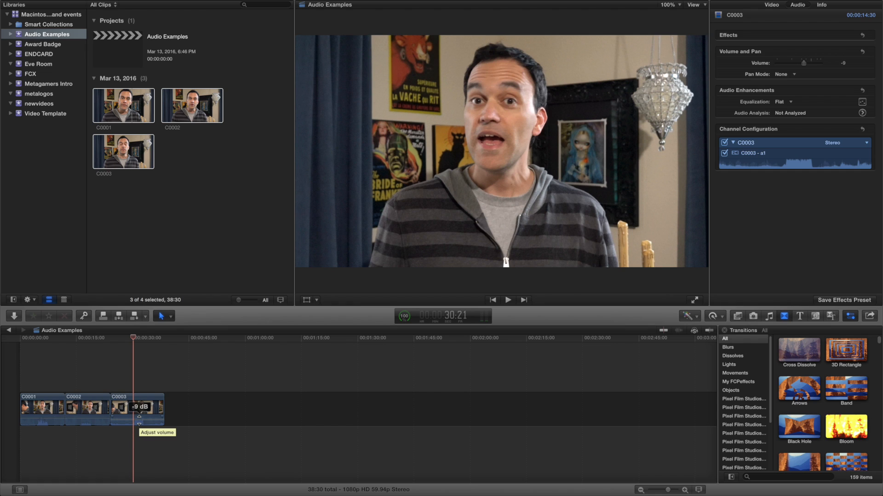
drag(142, 419, 142, 420)
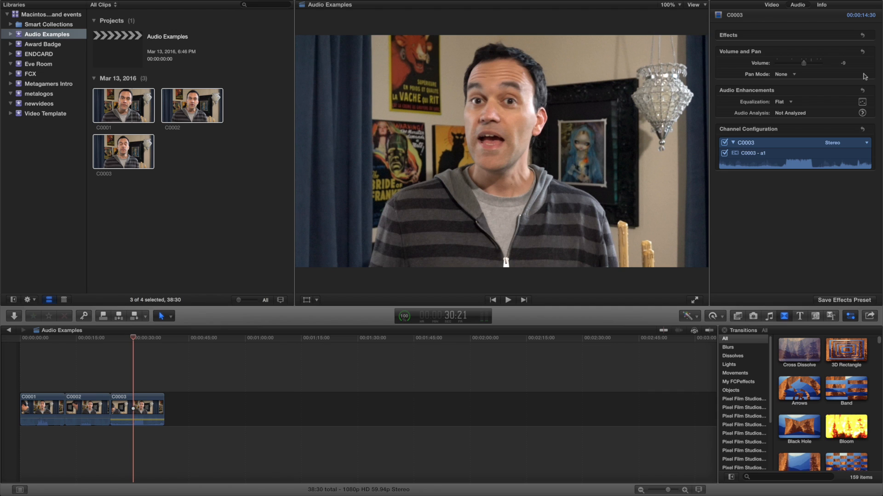
click(144, 398)
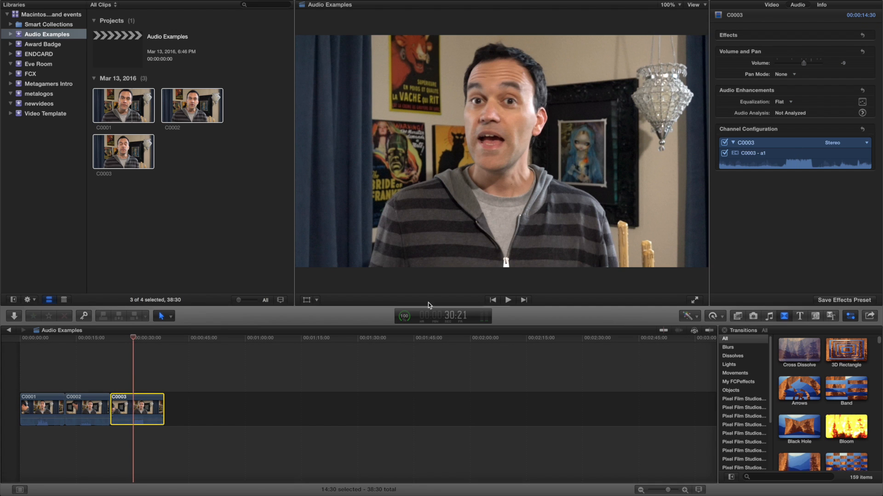
click(844, 63)
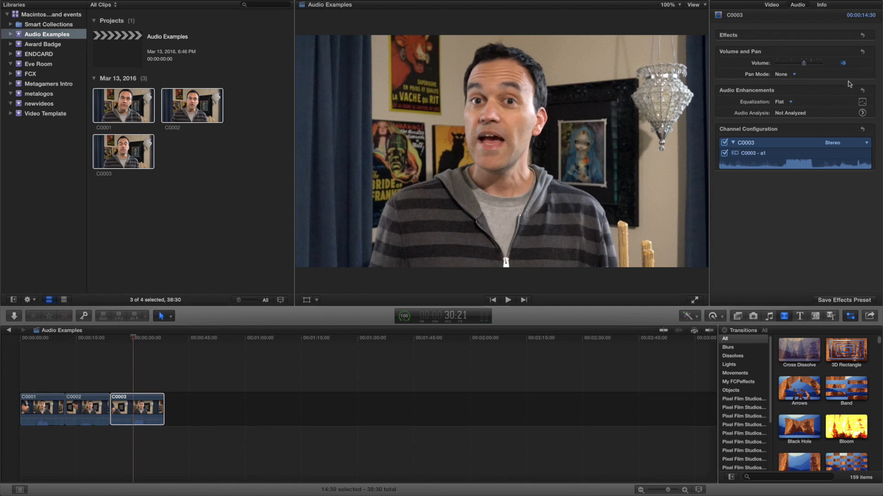
text(0)
key(Return)
Open the audio enhancements for clip C0003 and enable Background Noise Removal at 50%.
click(148, 400)
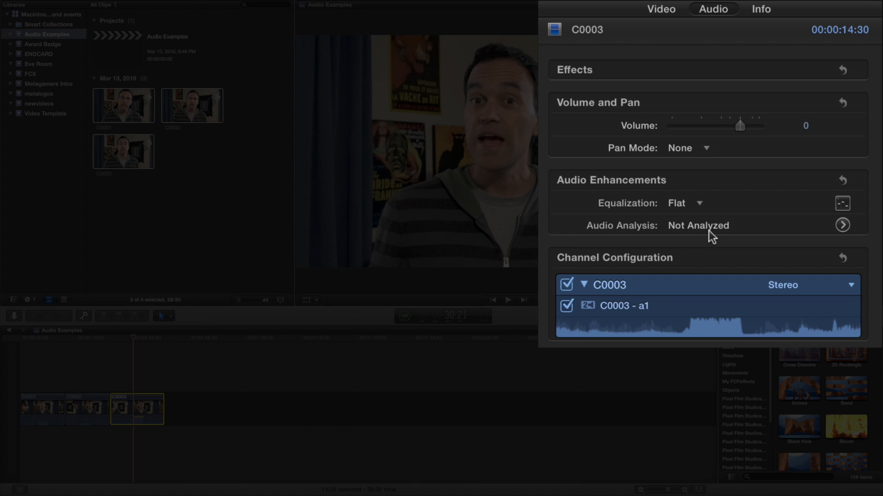
click(841, 226)
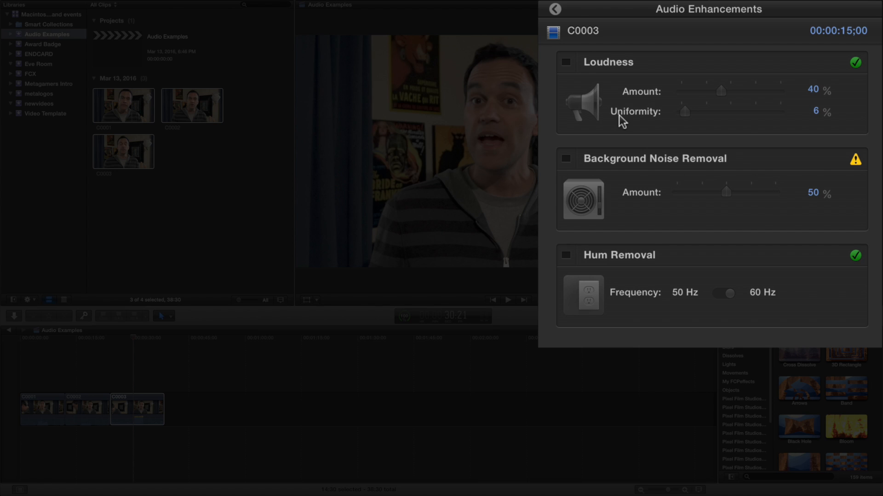
click(565, 158)
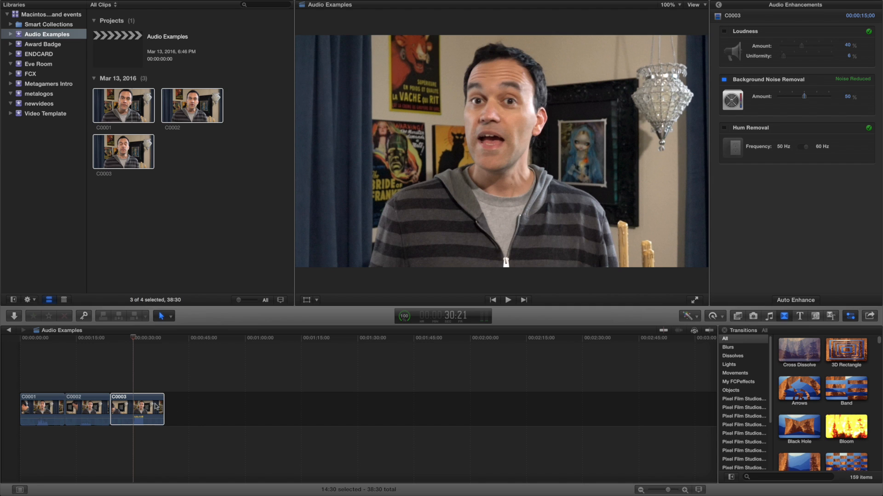
Play back clip C0003 with noise removal applied and turn Background Noise Removal off.
click(141, 399)
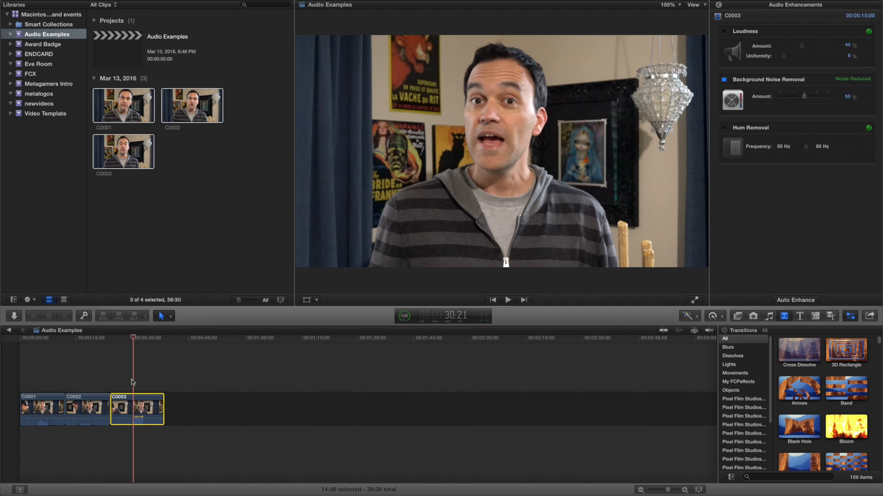
click(125, 389)
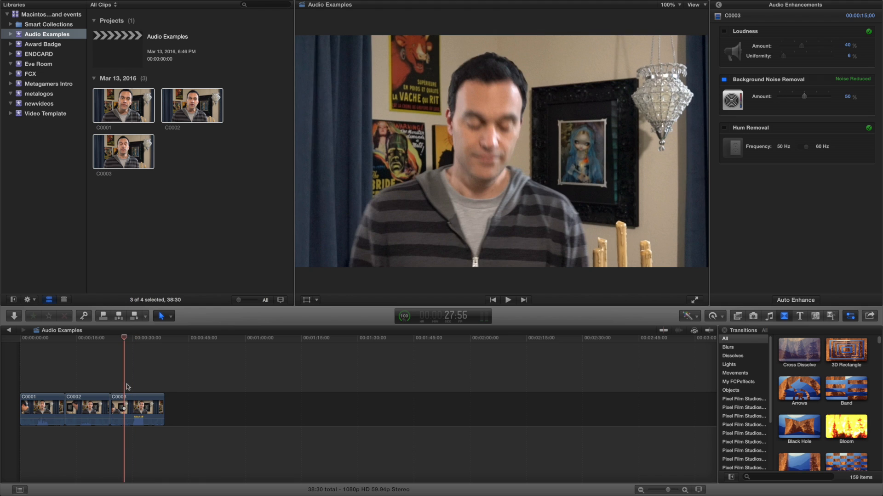
click(131, 386)
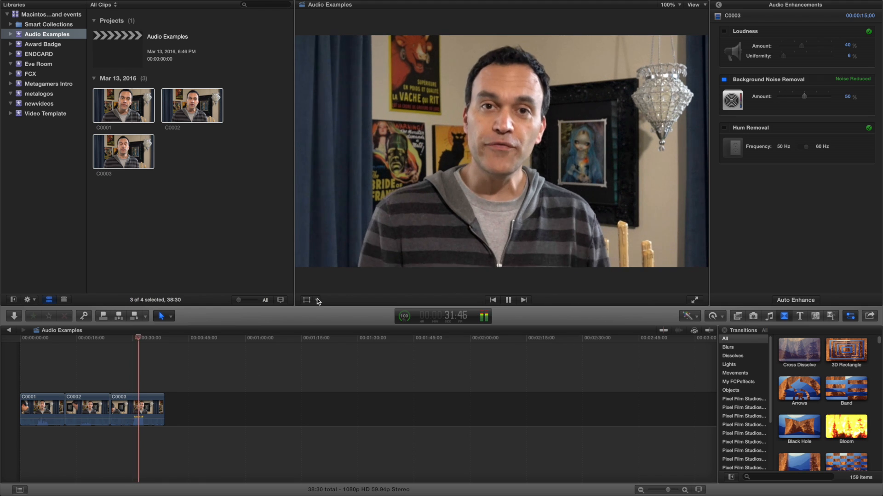
key(space)
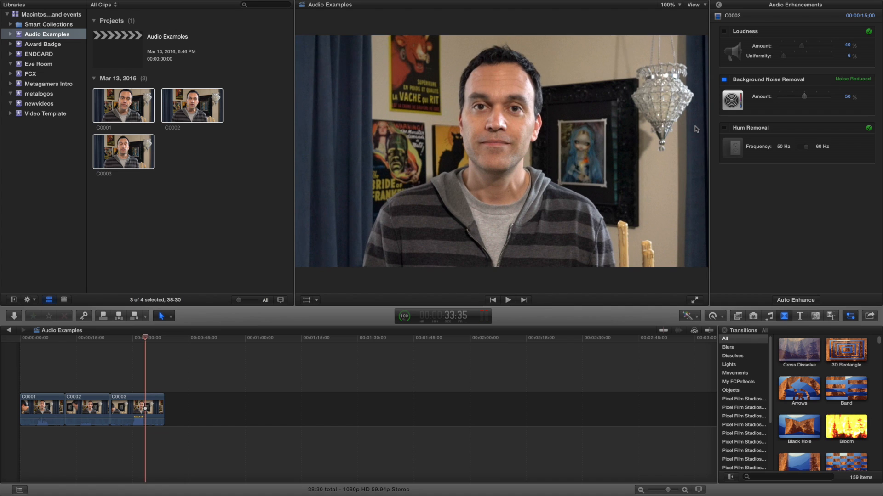
click(724, 80)
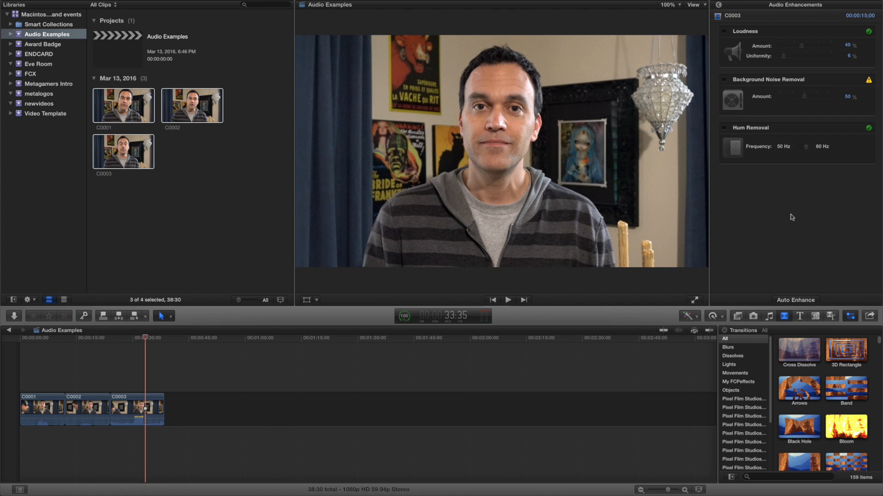